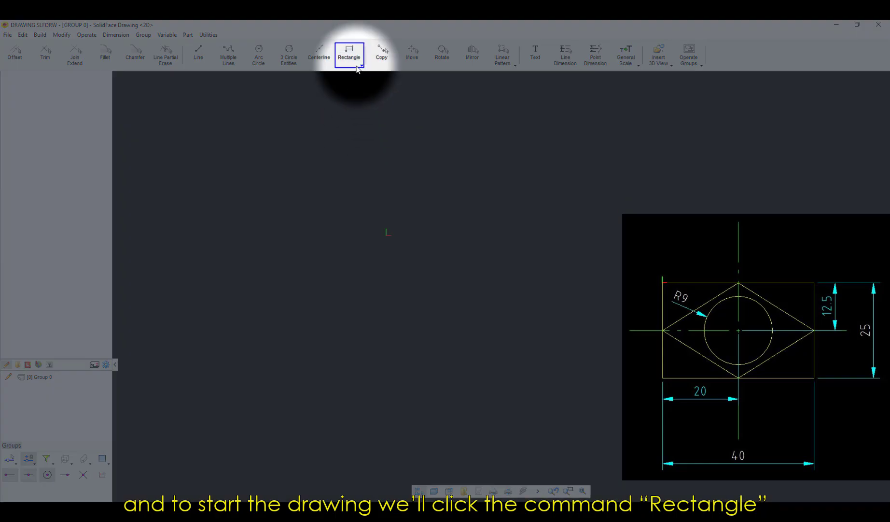
- Draw a rectangle from the origin point and dimension it 40 long and 25 high
{"action": "left_click", "coordinate": [351, 57]}
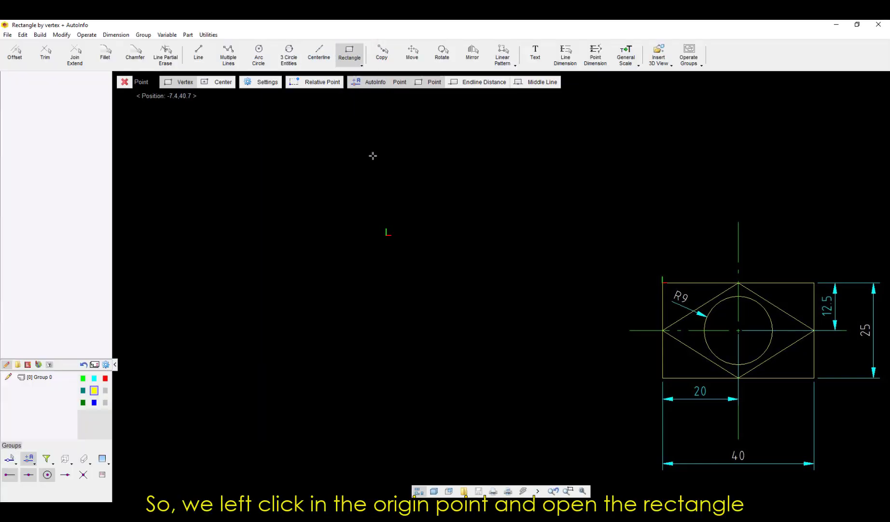
{"action": "left_click", "coordinate": [387, 235]}
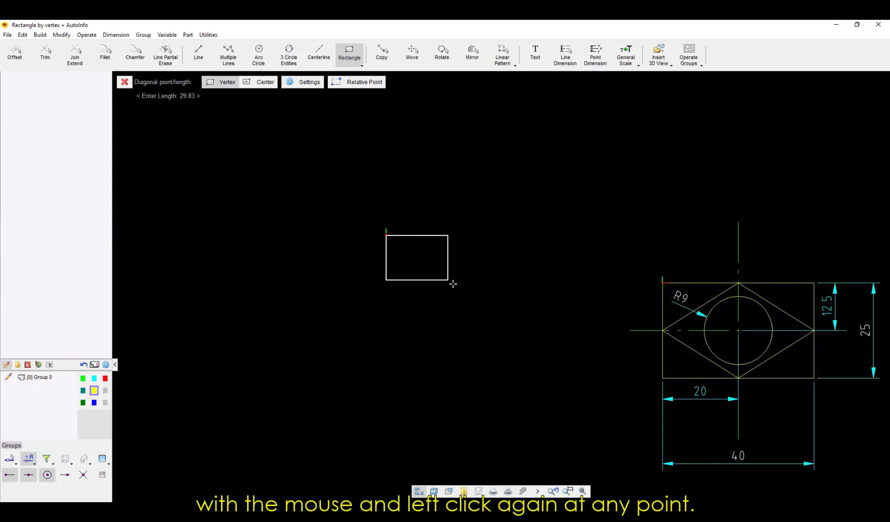
{"action": "left_click", "coordinate": [512, 313]}
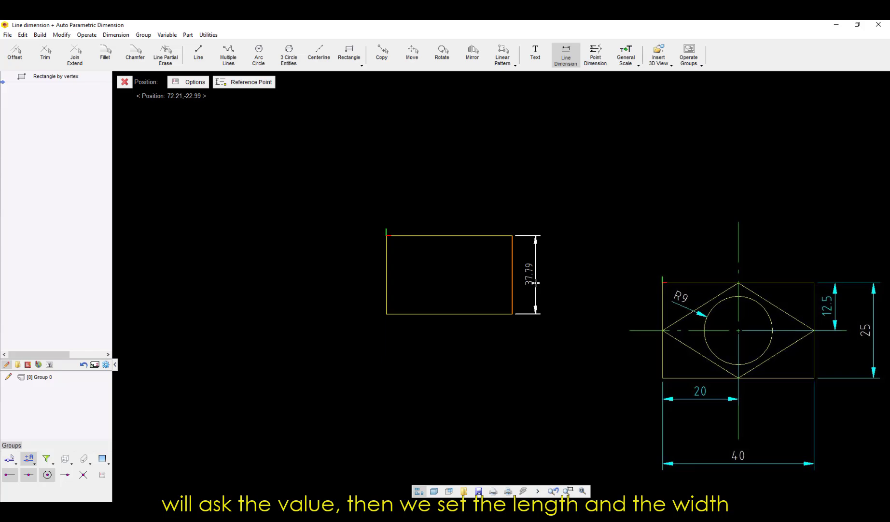
{"action": "left_click", "coordinate": [535, 282]}
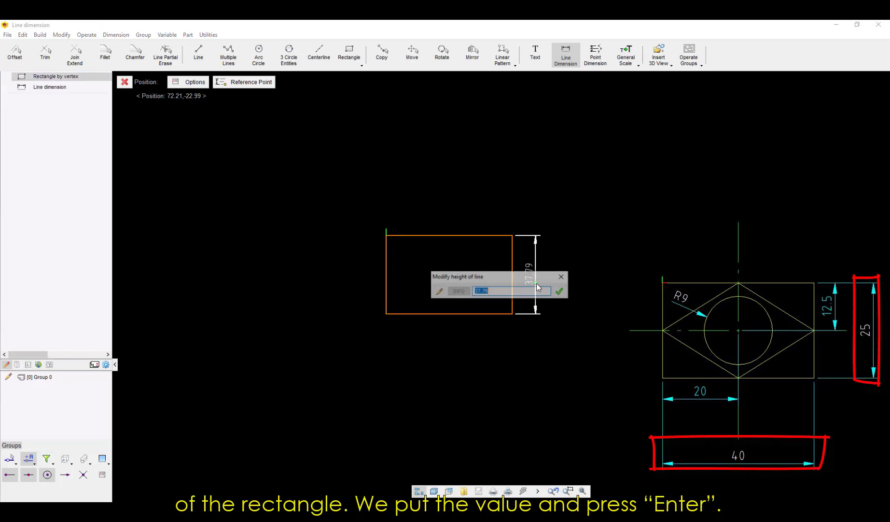
{"action": "type", "text": "25"}
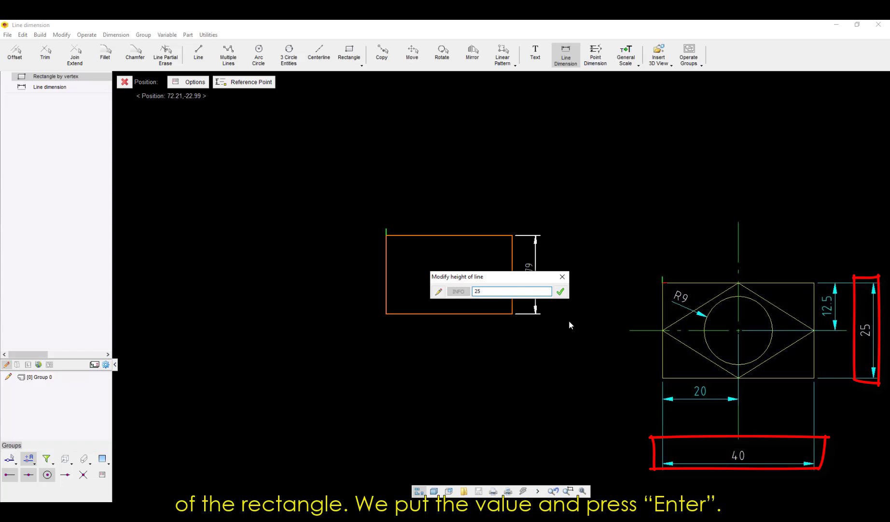
{"action": "key", "text": "Return"}
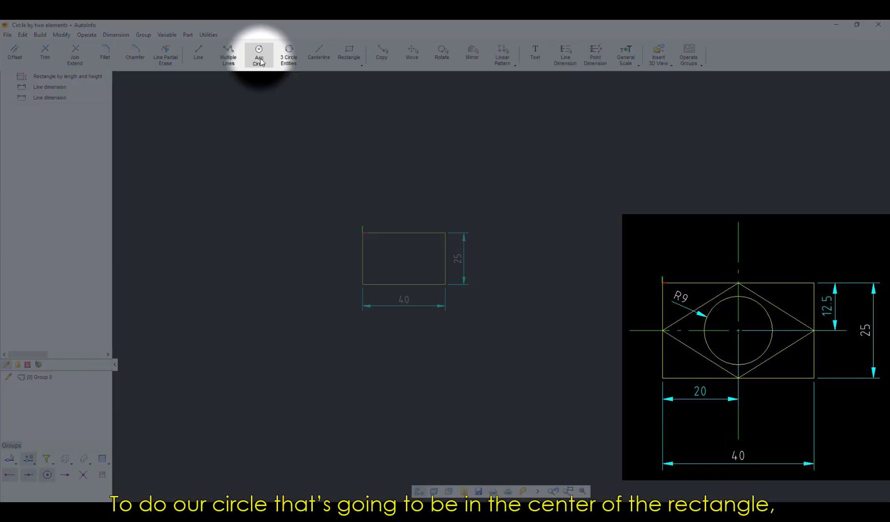
- Draw a circle with a radius of about 7 near the rectangle's middle, positioning its center relative to the origin corner
{"action": "left_click", "coordinate": [259, 53]}
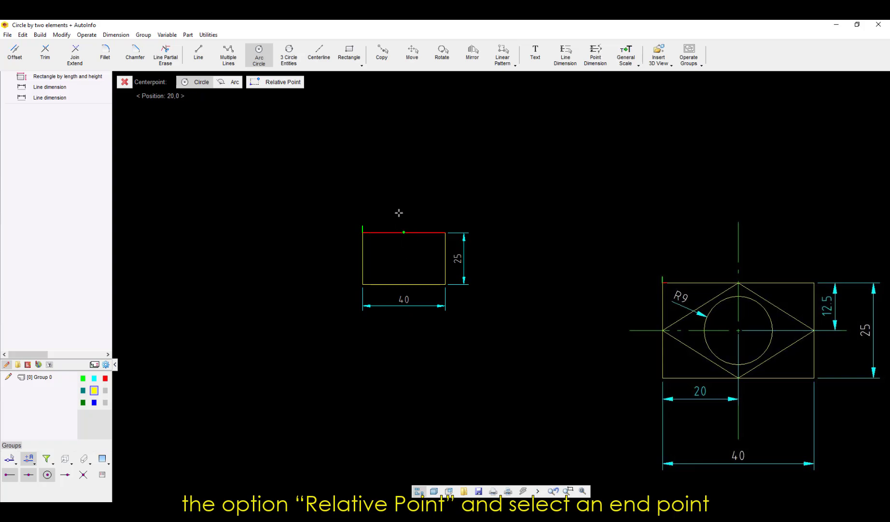
{"action": "left_click", "coordinate": [283, 82]}
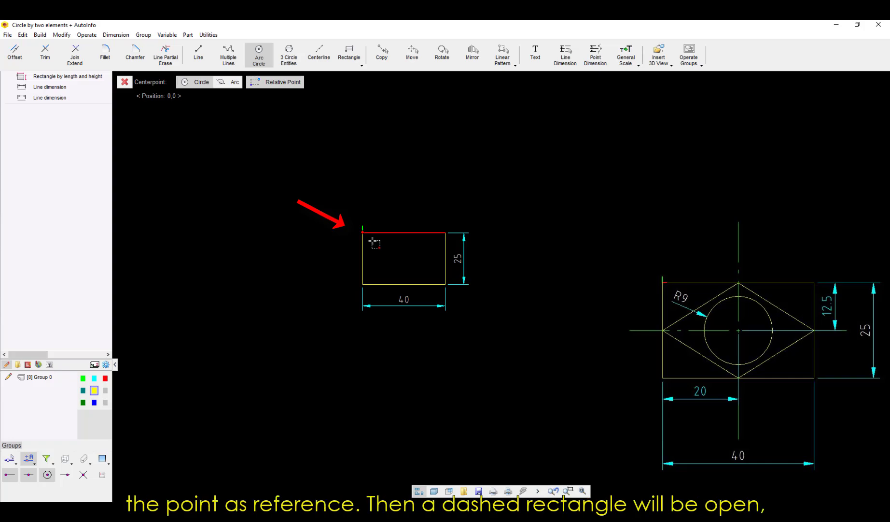
{"action": "key", "text": "r"}
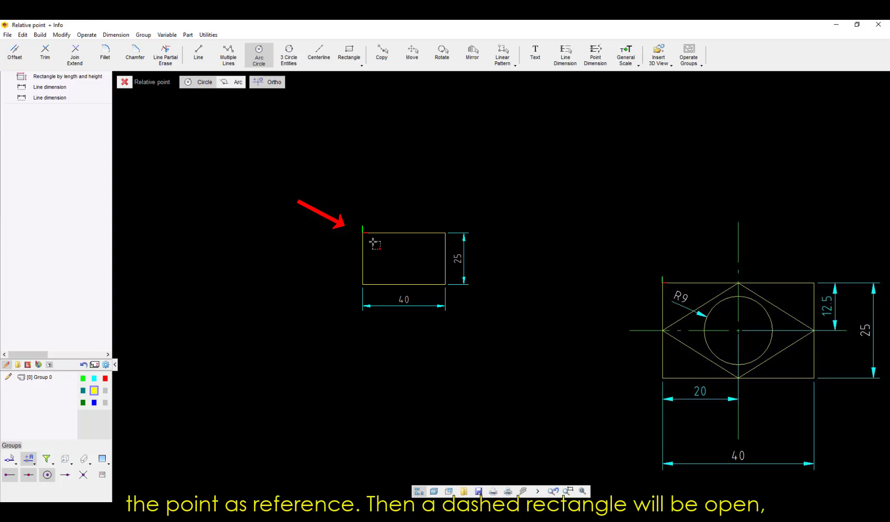
{"action": "left_click", "coordinate": [402, 259]}
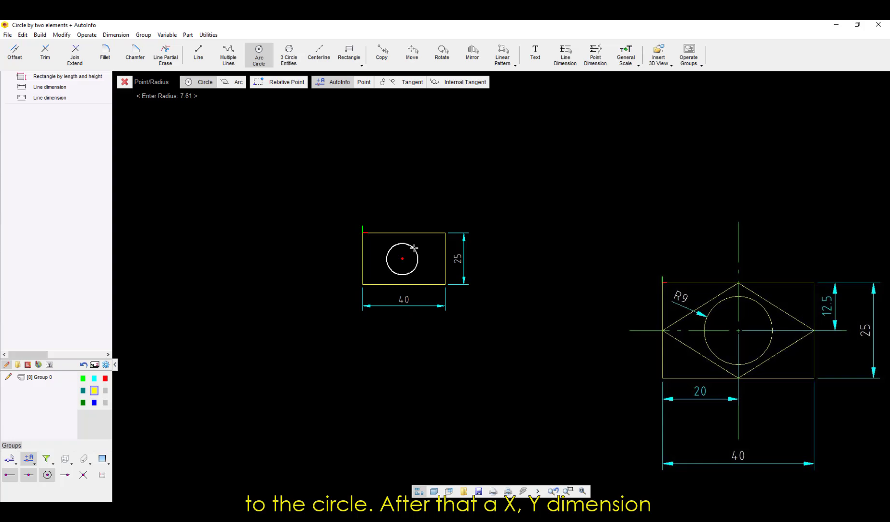
{"action": "left_click", "coordinate": [414, 248]}
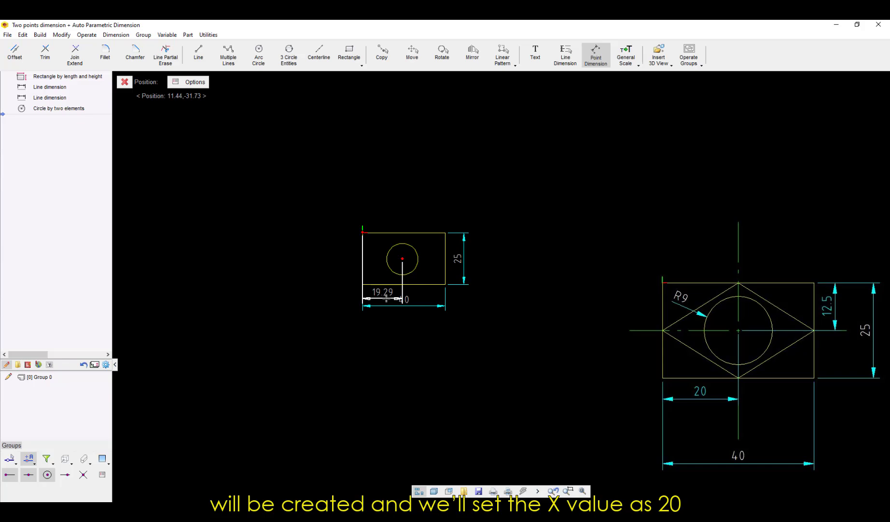
- Set the circle center's distances from the origin corner to 20 horizontally and 12.5 vertically
{"action": "left_click", "coordinate": [387, 299]}
{"action": "key", "text": "Return"}
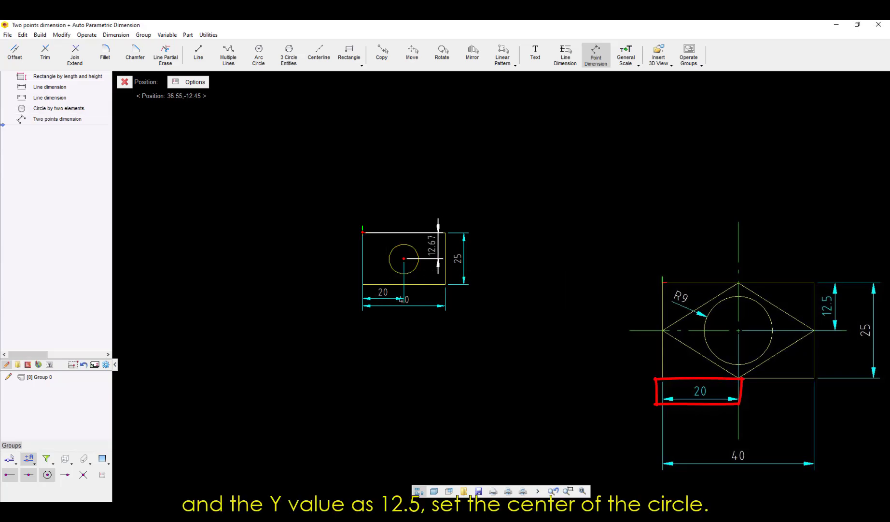
{"action": "left_click", "coordinate": [440, 258]}
{"action": "type", "text": "12.5"}
{"action": "key", "text": "Return"}
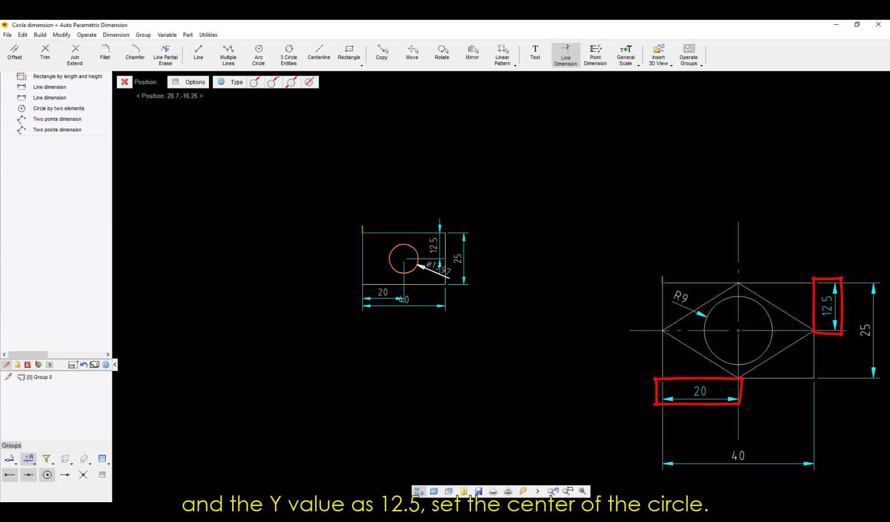
- Place the circle's dimension at its upper left and set the radius to 9
{"action": "left_click", "coordinate": [388, 251]}
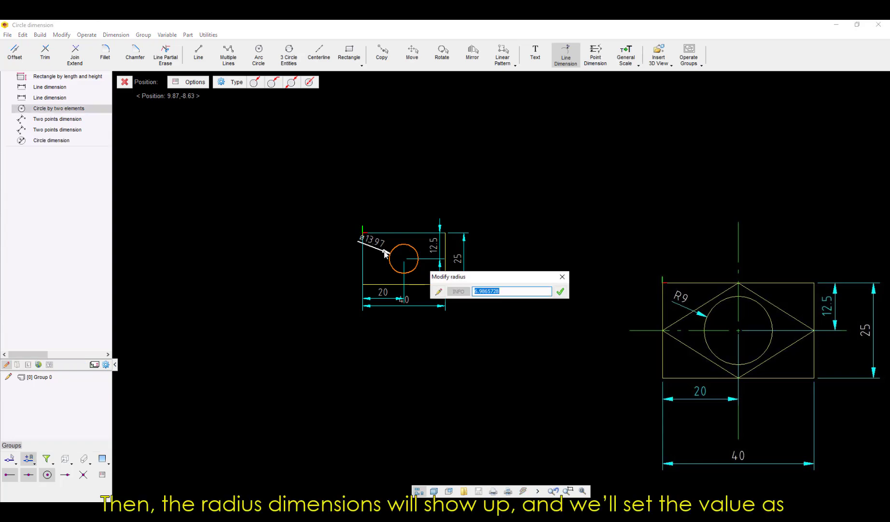
{"action": "type", "text": "1"}
{"action": "key", "text": "Return"}
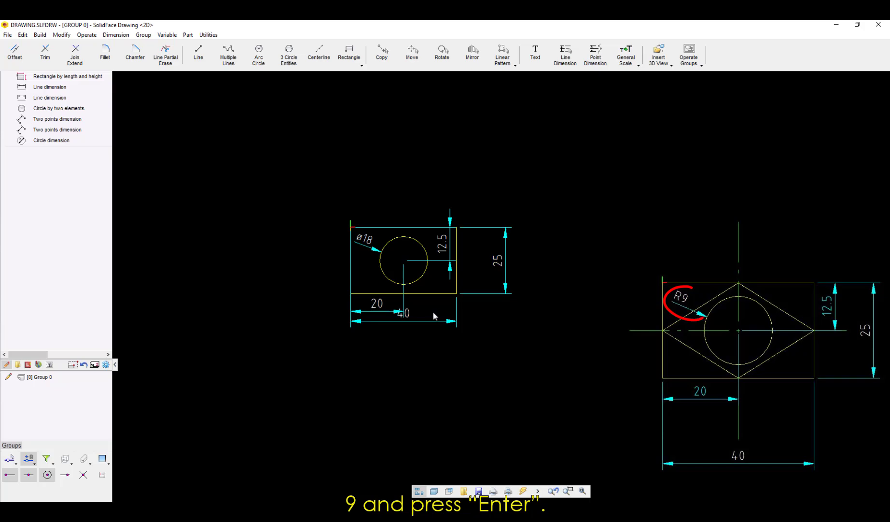
- Edit the circle dimension's type to show the radius value instead of the diameter, and apply the change
{"action": "left_click", "coordinate": [366, 239]}
{"action": "left_click", "coordinate": [370, 242]}
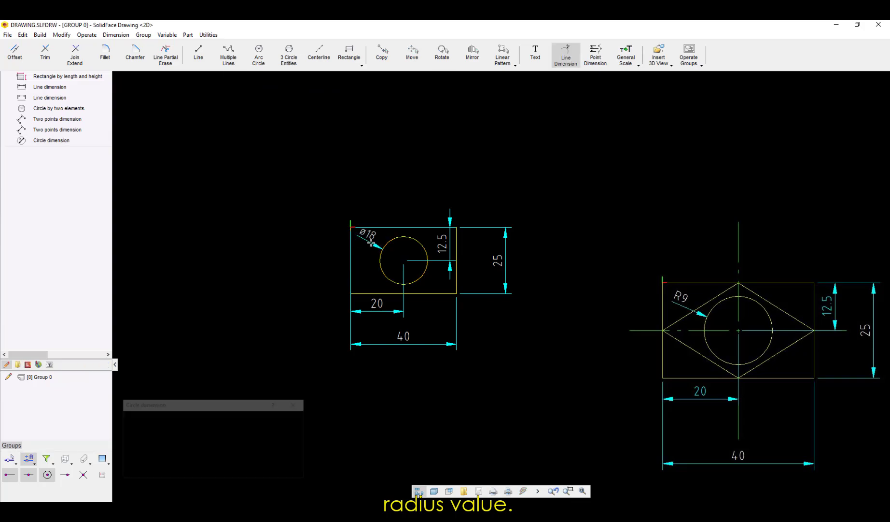
{"action": "left_click", "coordinate": [370, 241]}
{"action": "left_click", "coordinate": [370, 242]}
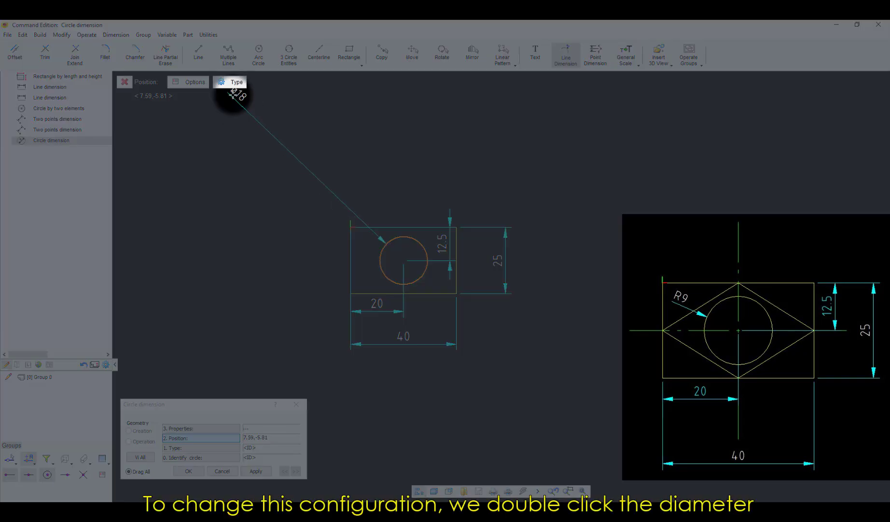
{"action": "left_click", "coordinate": [231, 82]}
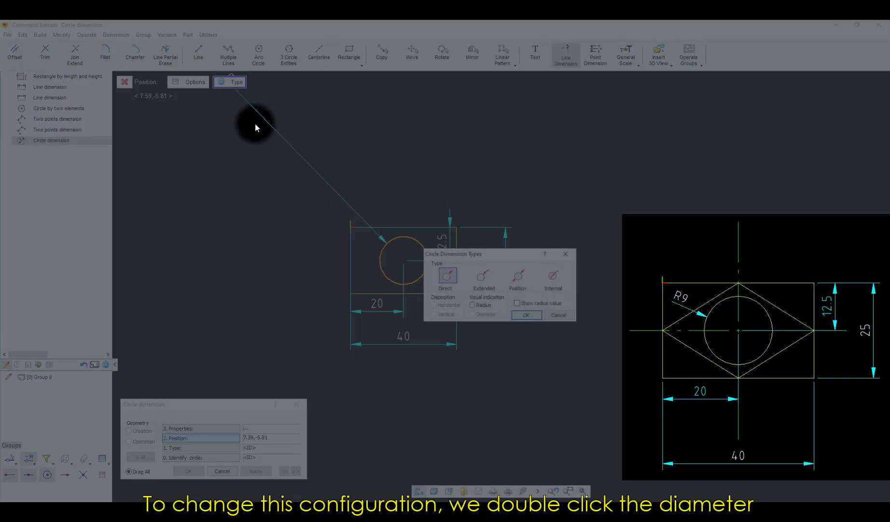
{"action": "left_click", "coordinate": [518, 303]}
{"action": "left_click", "coordinate": [527, 315]}
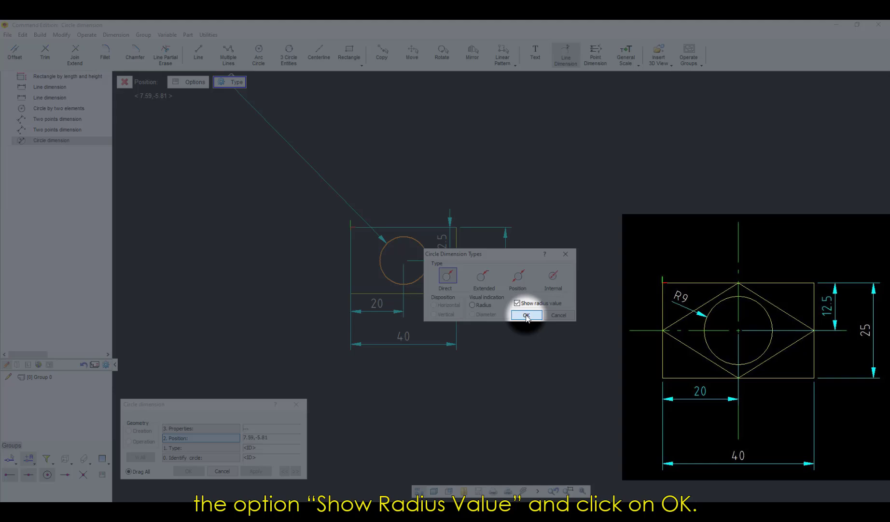
{"action": "left_click", "coordinate": [368, 240]}
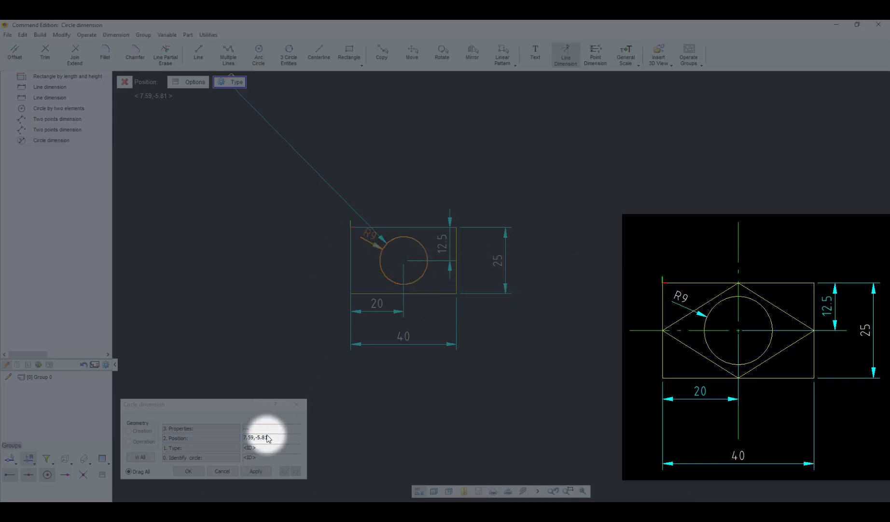
{"action": "left_click", "coordinate": [256, 471]}
{"action": "left_click", "coordinate": [189, 471]}
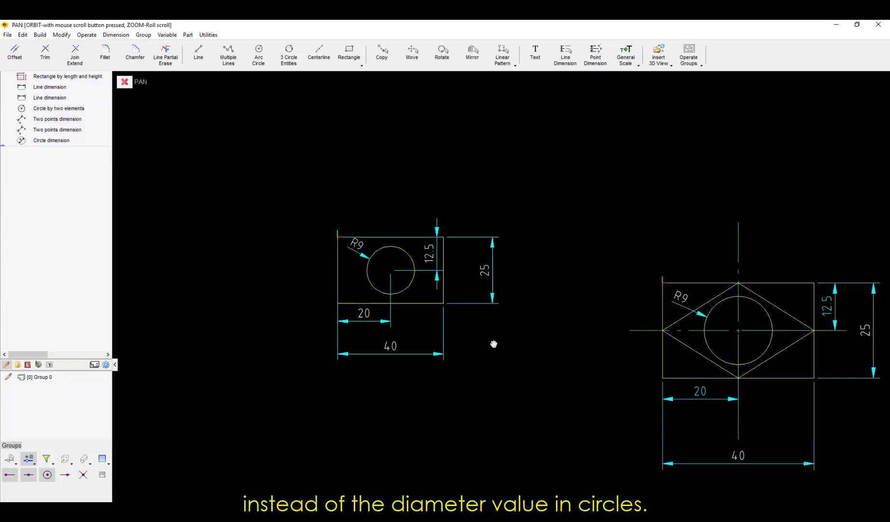
- Delete the 20 and 12.5 dimensions that locate the circle's center
{"action": "left_click", "coordinate": [370, 320]}
{"action": "key", "text": "Delete"}
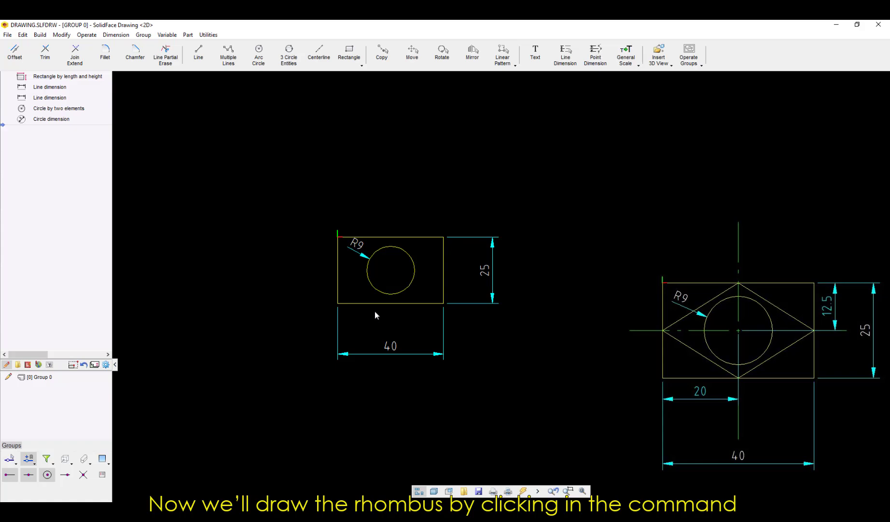
- Draw a closed rhombus with Multiple Lines through the midpoints of the rectangle's four sides
{"action": "left_click", "coordinate": [227, 62]}
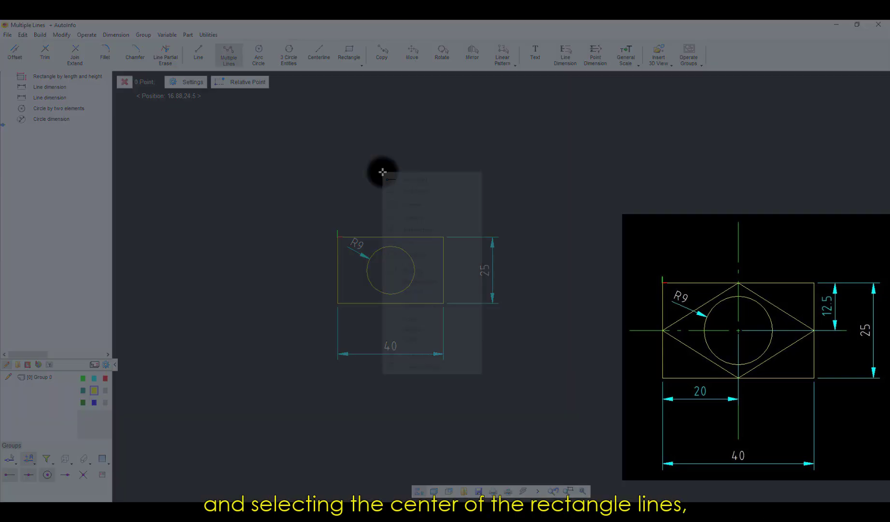
{"action": "right_click", "coordinate": [384, 175]}
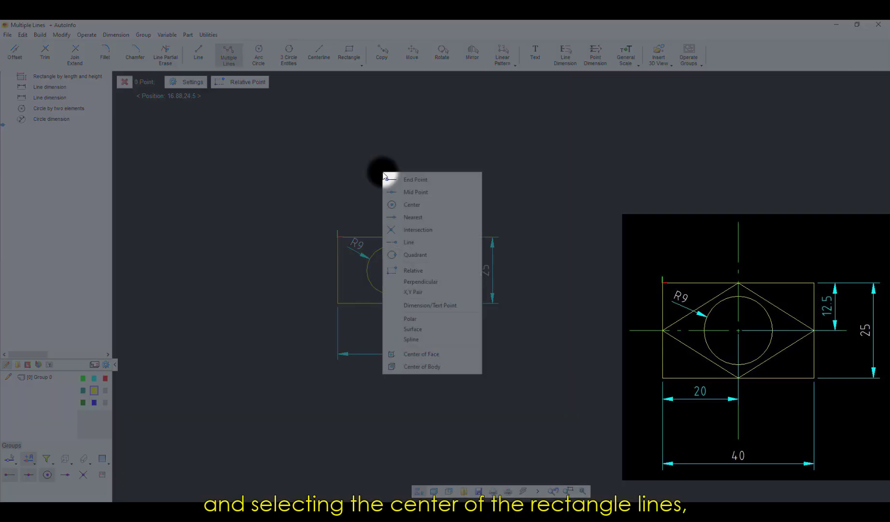
{"action": "left_click", "coordinate": [423, 180]}
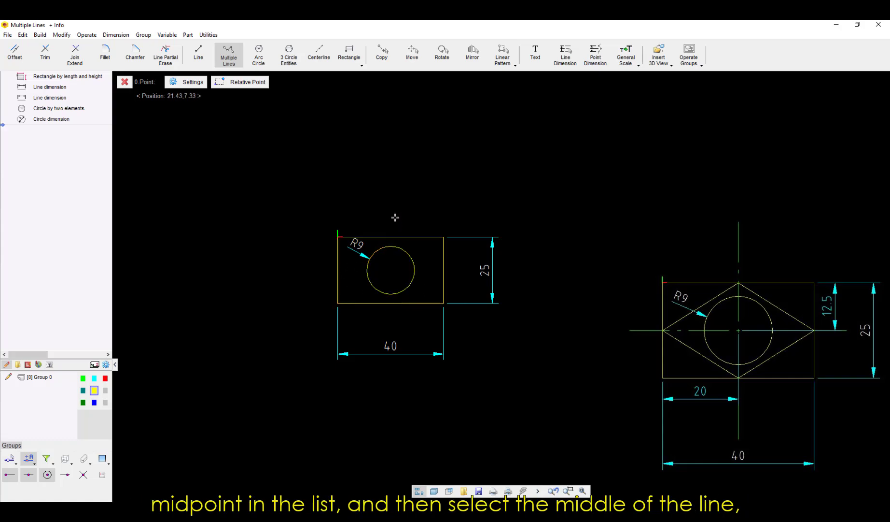
{"action": "left_click", "coordinate": [391, 237]}
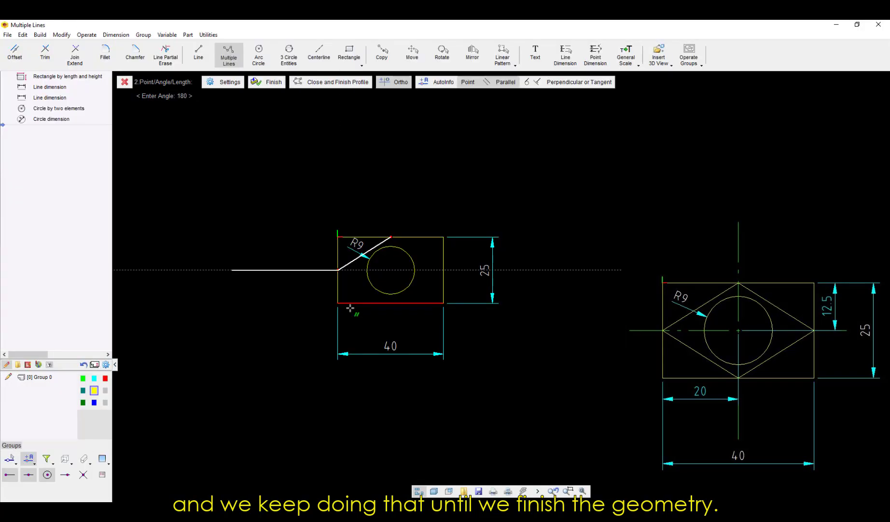
{"action": "left_click", "coordinate": [338, 270]}
{"action": "left_click", "coordinate": [390, 303]}
{"action": "right_click", "coordinate": [433, 254]}
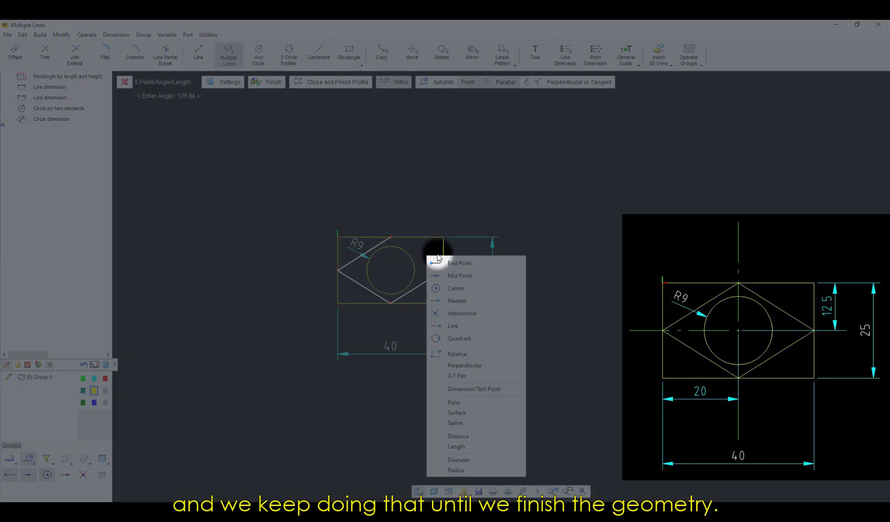
{"action": "left_click", "coordinate": [444, 270]}
{"action": "left_click", "coordinate": [391, 236]}
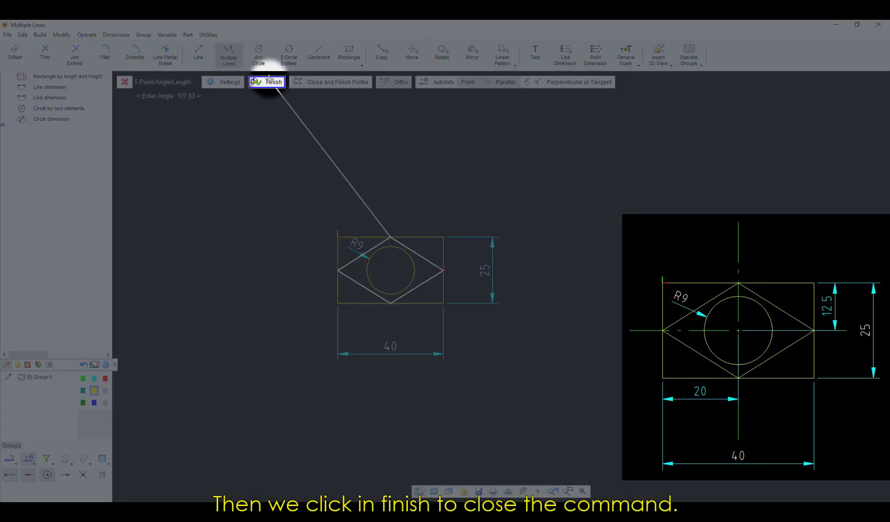
{"action": "left_click", "coordinate": [267, 82]}
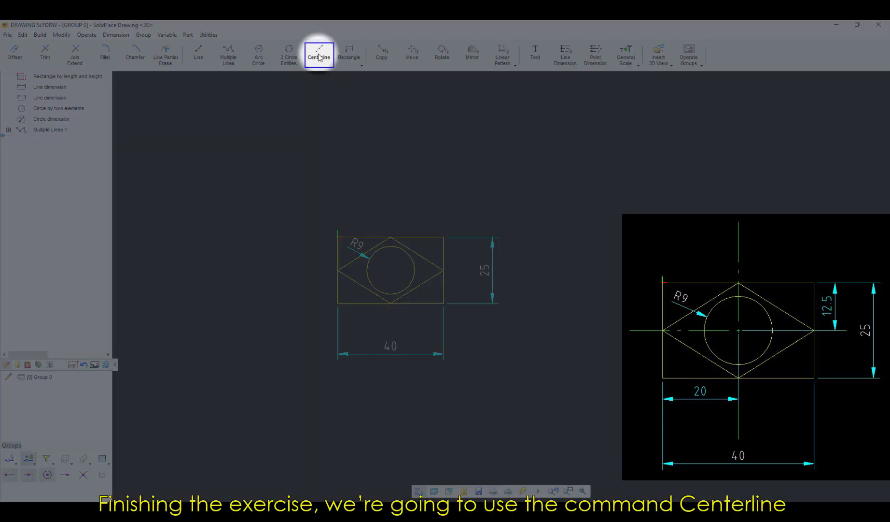
- Add a double centerline at the circle's center, extending past all sides of the rectangle
{"action": "left_click", "coordinate": [319, 57]}
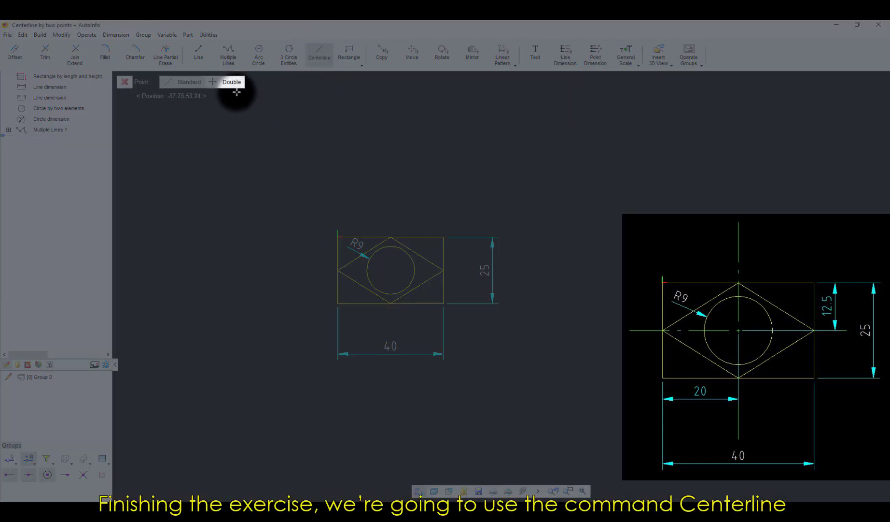
{"action": "left_click", "coordinate": [228, 83]}
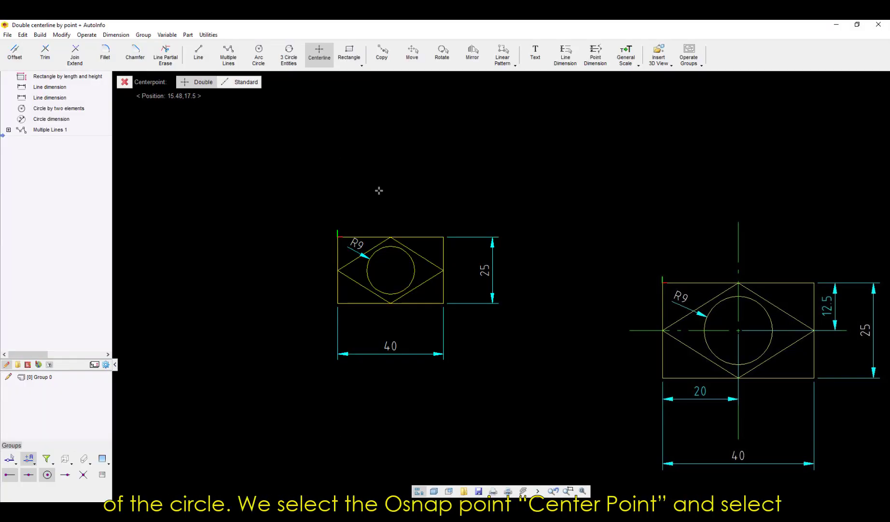
{"action": "right_click", "coordinate": [379, 190]}
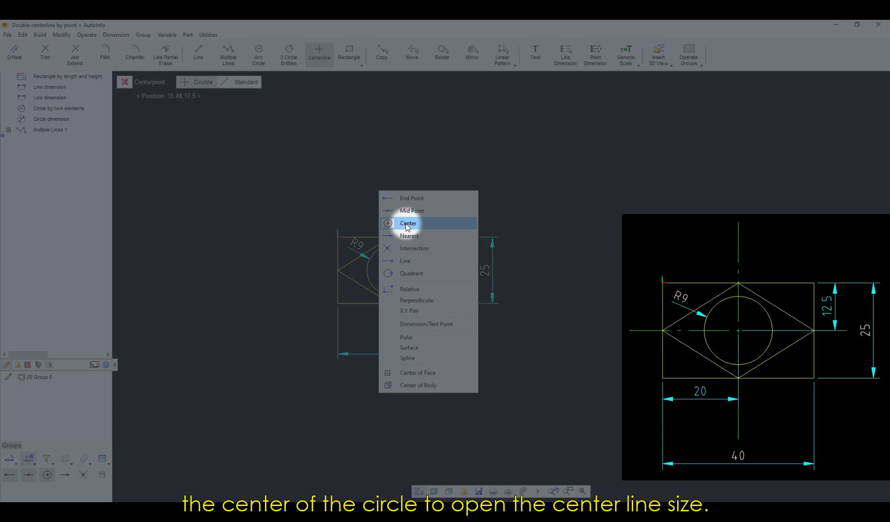
{"action": "left_click", "coordinate": [408, 225]}
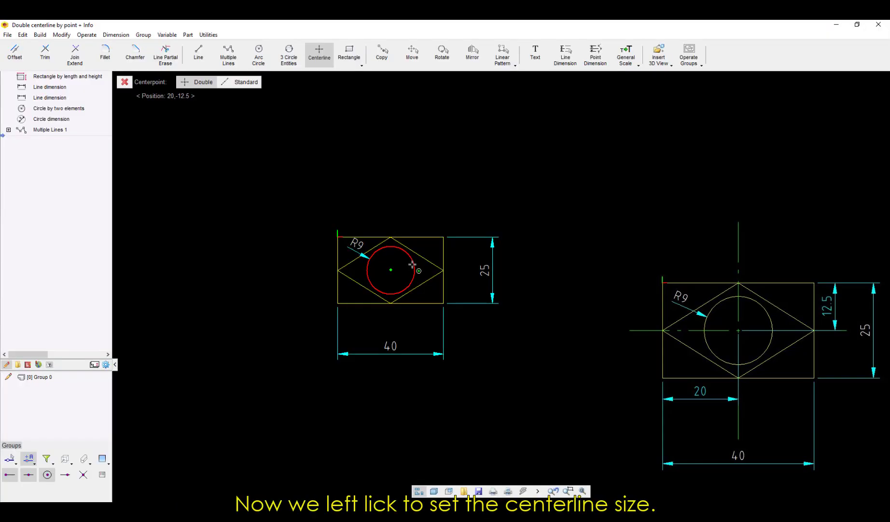
{"action": "left_click", "coordinate": [412, 264]}
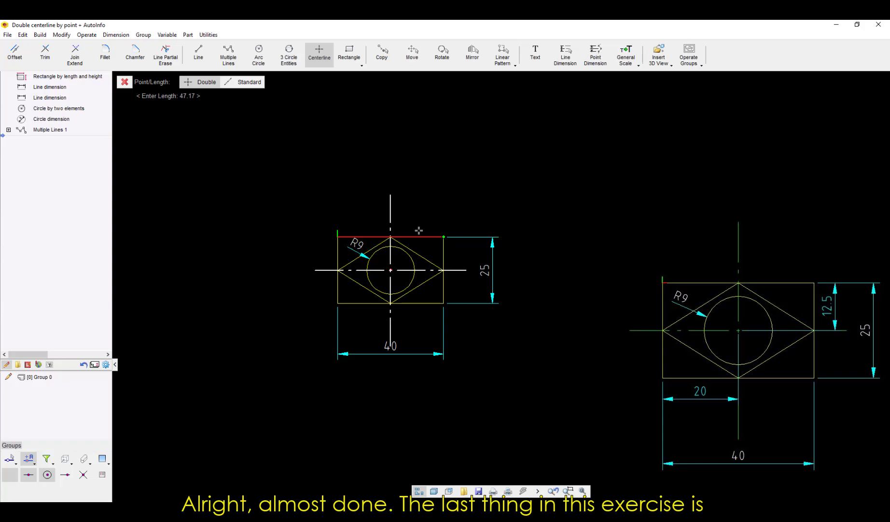
{"action": "left_click", "coordinate": [419, 230]}
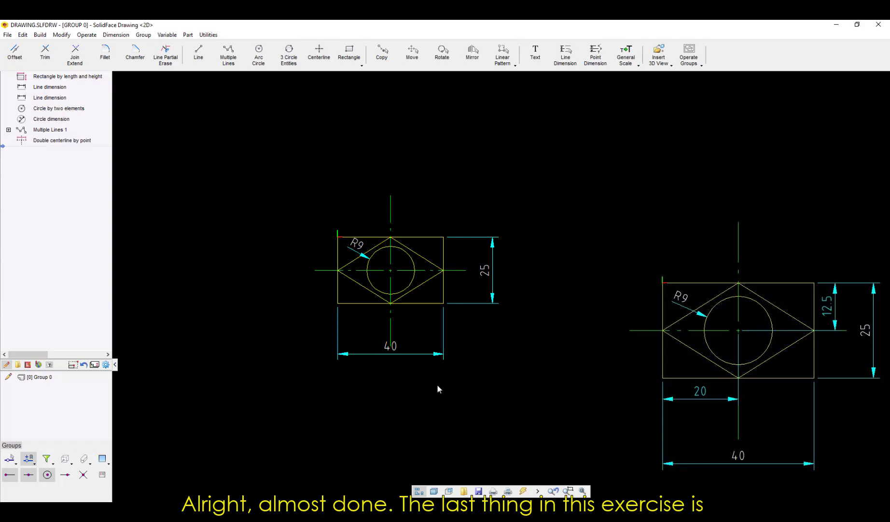
- Reposition the 40, 25 and R9 dimensions to match the reference drawing, and set the general text and dimension scale to 2.5
{"action": "left_click_drag", "start_coordinate": [408, 354], "coordinate": [410, 363]}
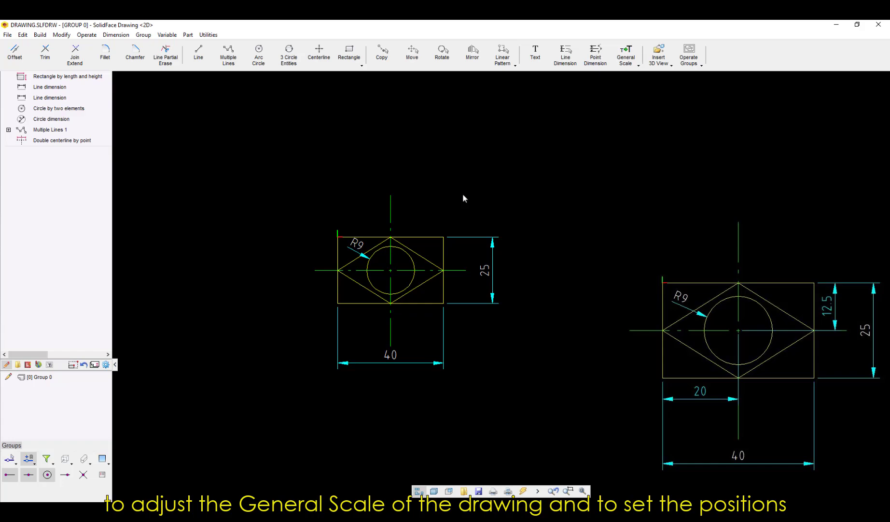
{"action": "left_click_drag", "start_coordinate": [487, 261], "coordinate": [479, 261]}
{"action": "left_click", "coordinate": [626, 53]}
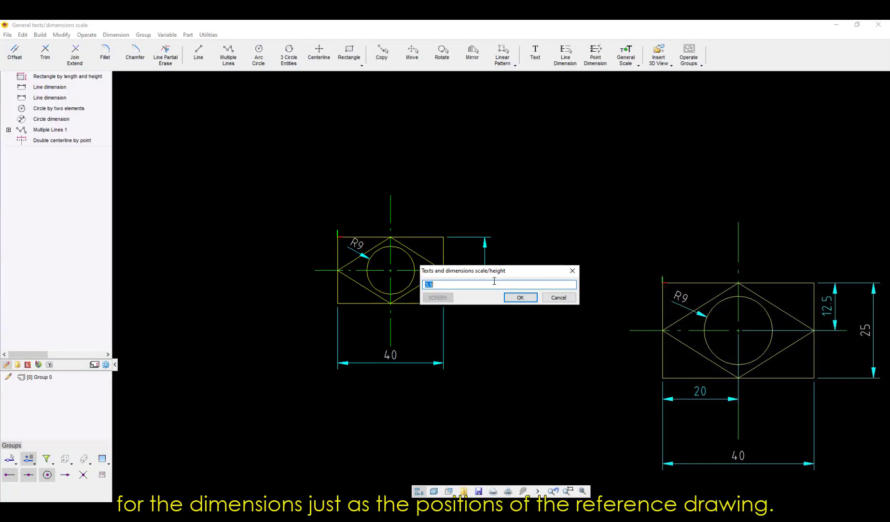
{"action": "type", "text": "2.5"}
{"action": "key", "text": "Return"}
{"action": "left_click_drag", "start_coordinate": [357, 246], "coordinate": [351, 251]}
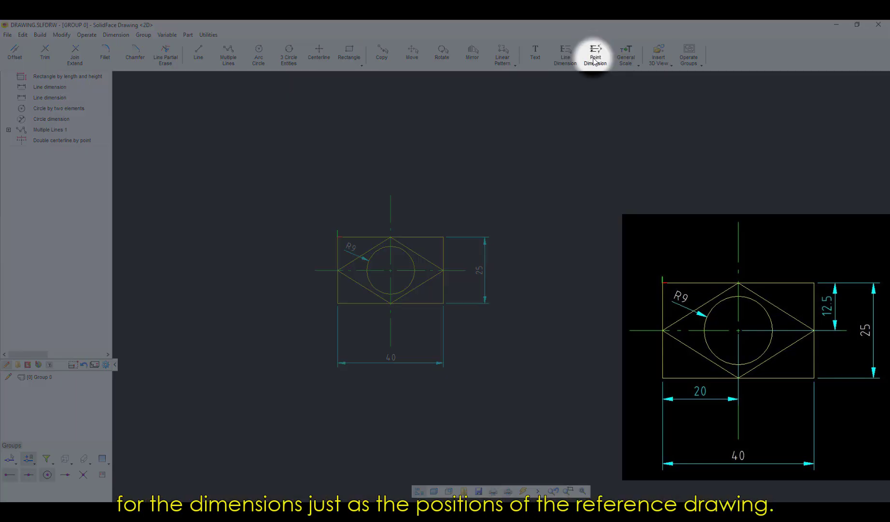
- Add a vertical point dimension between the circle's center and the rectangle's upper-right corner, placed inside the 25 dimension
{"action": "left_click", "coordinate": [595, 60]}
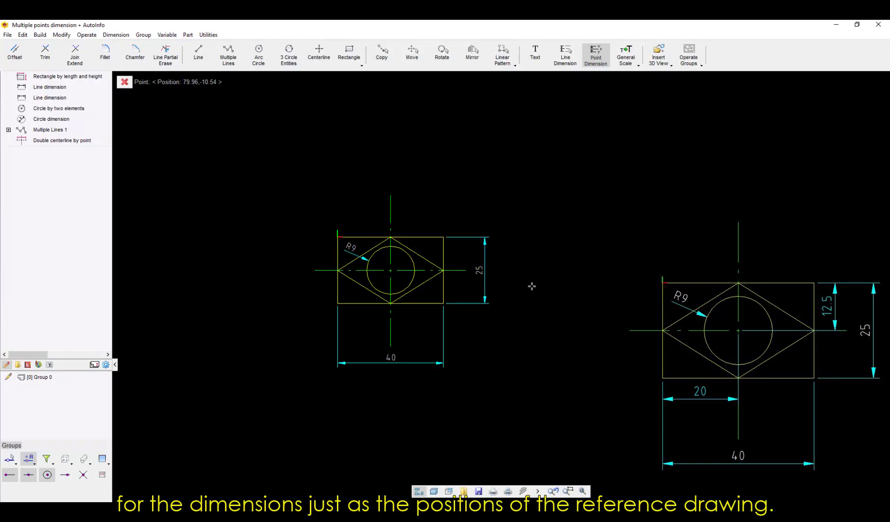
{"action": "left_click", "coordinate": [412, 279]}
{"action": "left_click", "coordinate": [443, 237]}
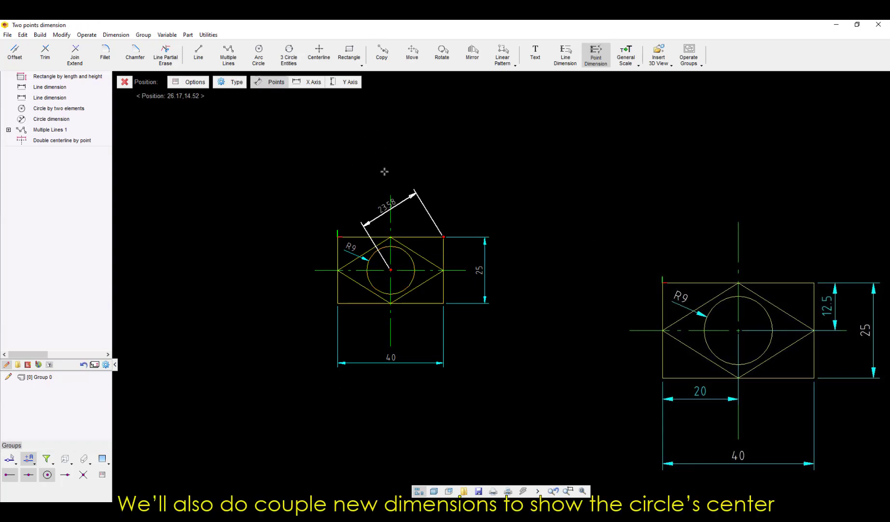
{"action": "left_click", "coordinate": [457, 253]}
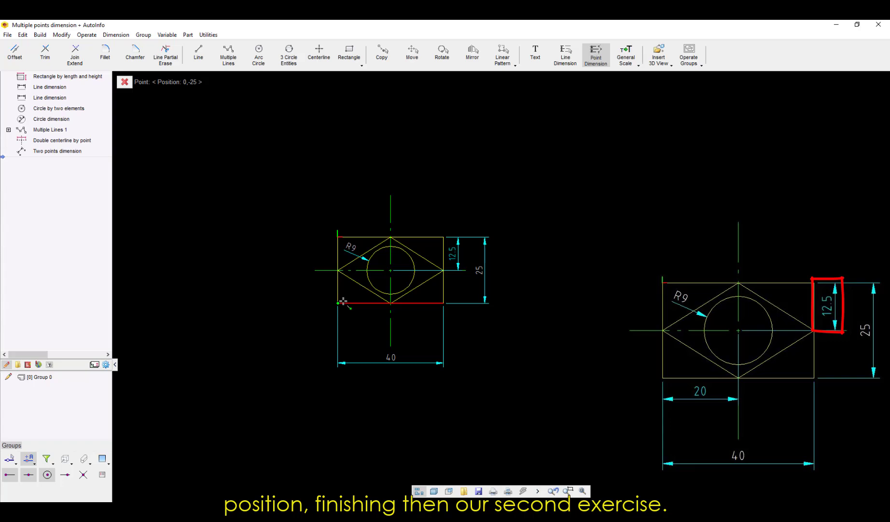
- Add a horizontal point dimension between the circle's center and the rectangle's lower-left corner, placed above the 40 dimension
{"action": "left_click", "coordinate": [368, 276]}
{"action": "left_click", "coordinate": [338, 302]}
{"action": "left_click", "coordinate": [358, 316]}
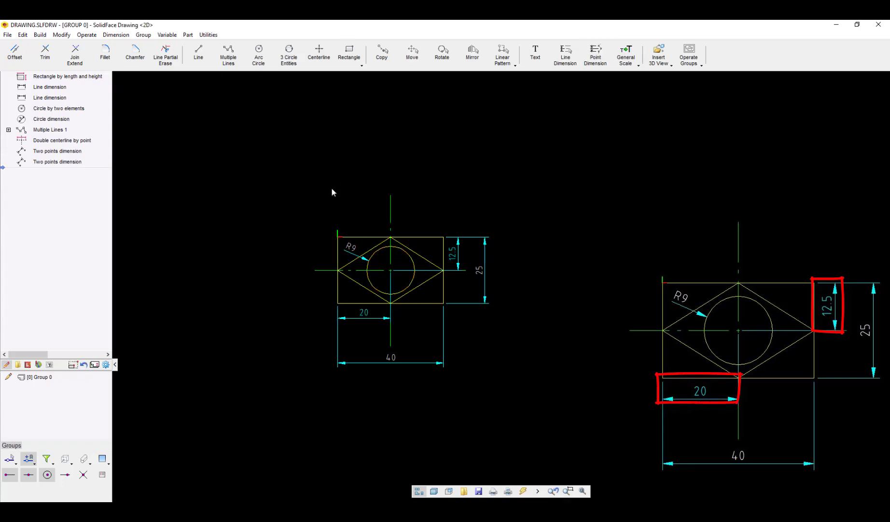